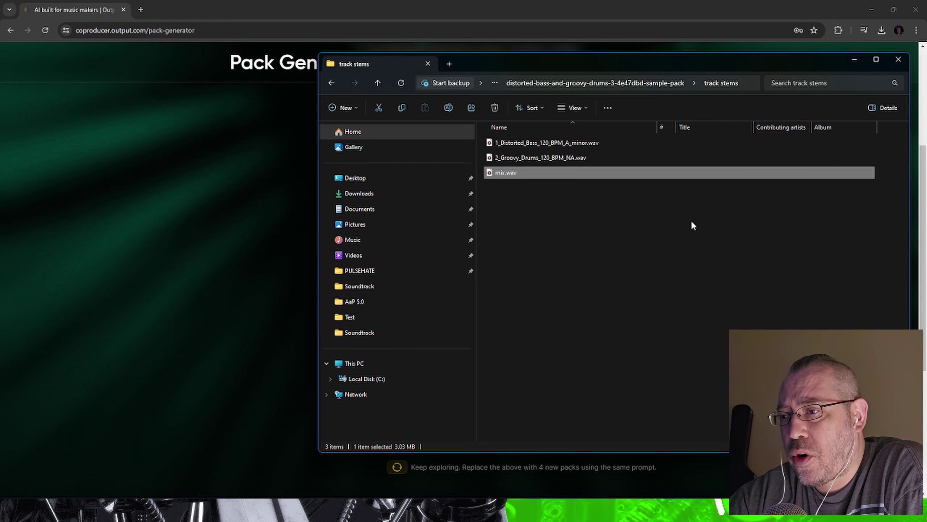
Switch to Reason and browse into the New Pack folder's distorted bass and groovy drums pack, expanding sample pack and Distorted_Bass
left_click(308, 471)
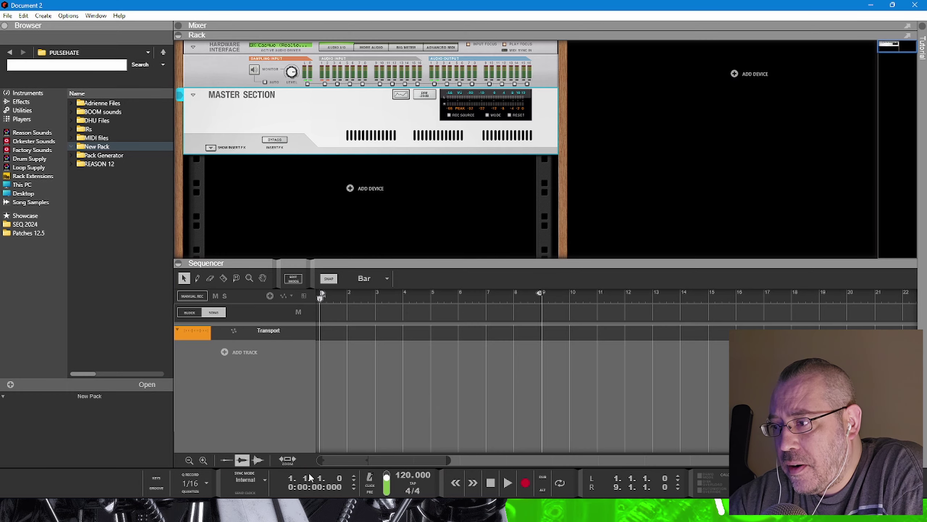
left_click(72, 146)
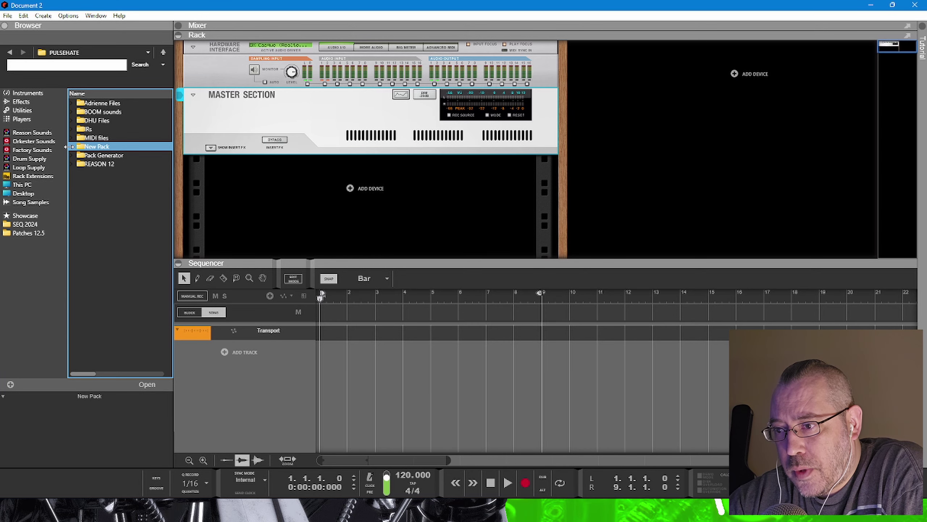
double_click(89, 147)
double_click(102, 104)
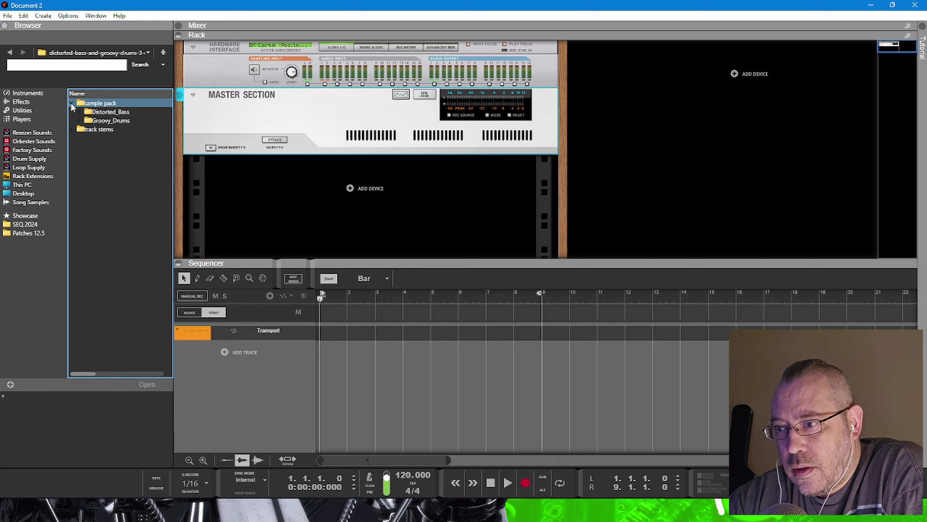
left_click(79, 112)
Preview the Severe Synth Arp, Grit Bass Riff, guitar phrase and Mournful Synth samples, widening the browser to show full file names
left_click(131, 233)
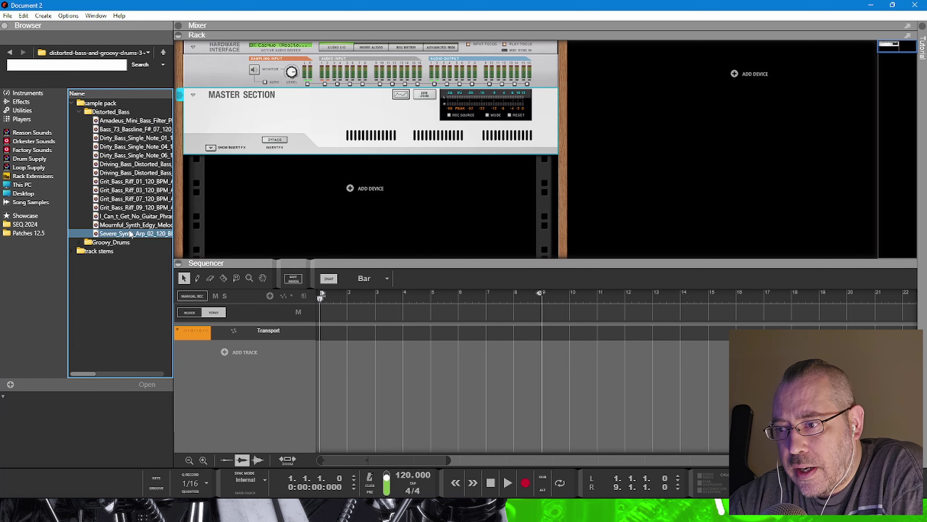
left_click(131, 189)
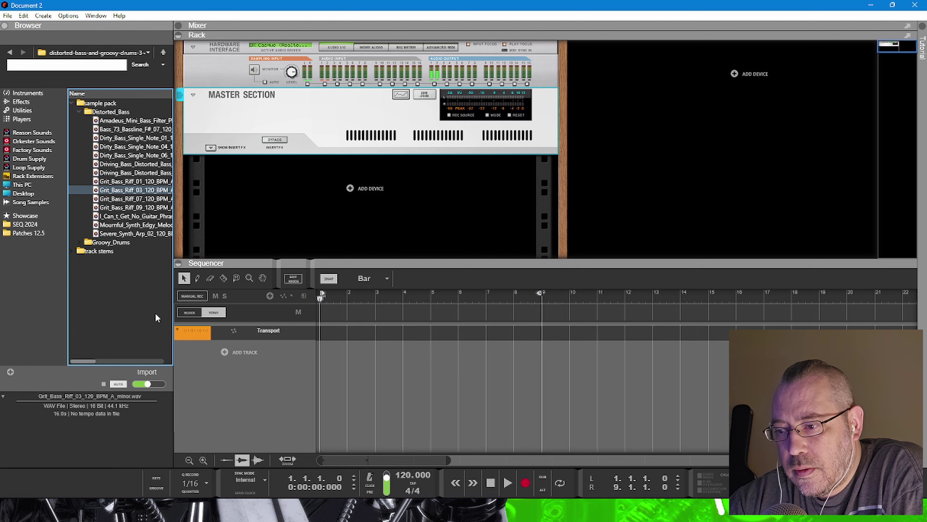
left_click(168, 242)
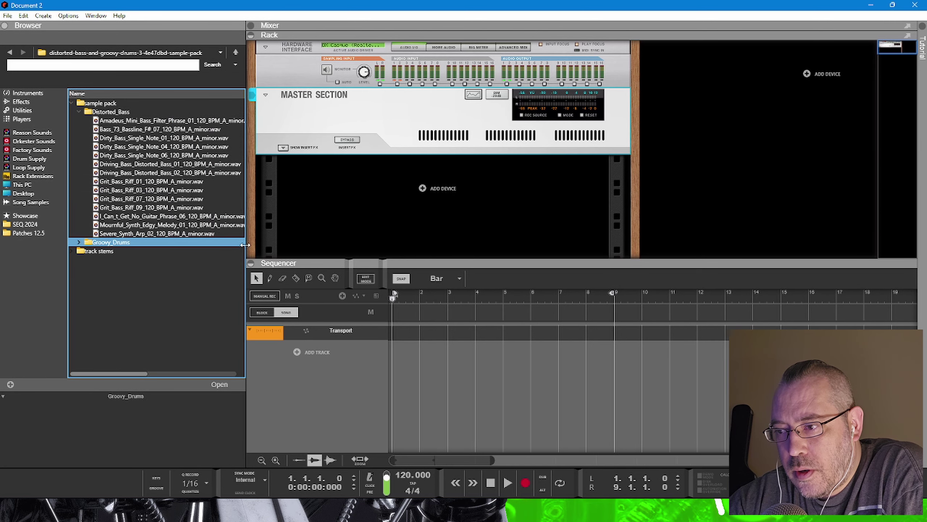
left_click(169, 200)
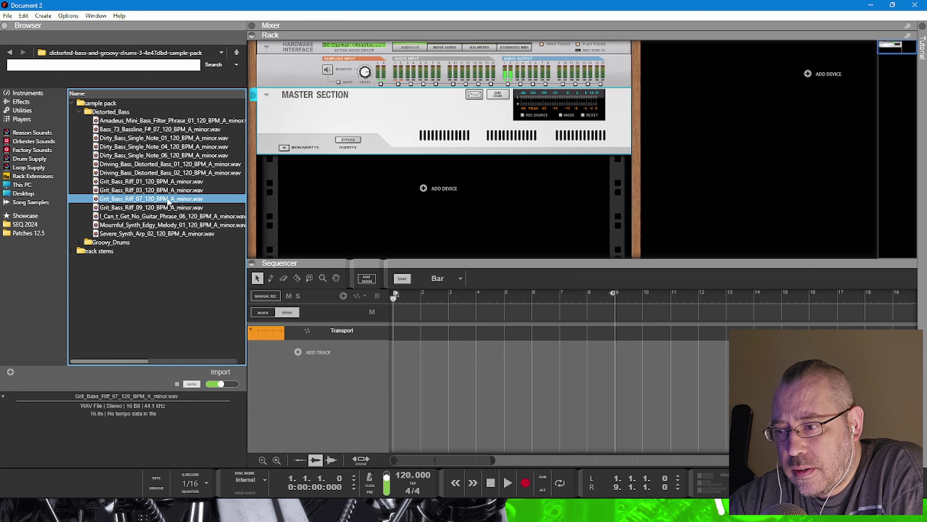
left_click(141, 207)
left_click(142, 216)
left_click(141, 225)
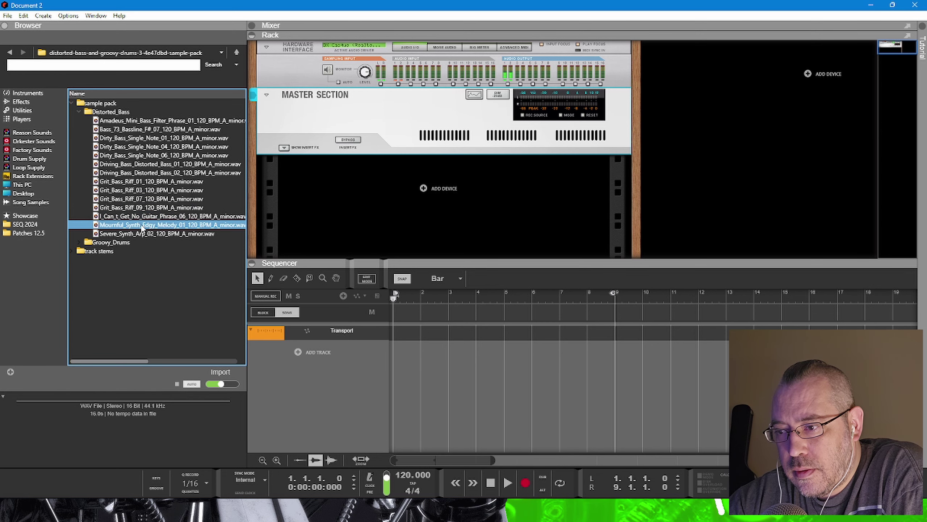
left_click(145, 234)
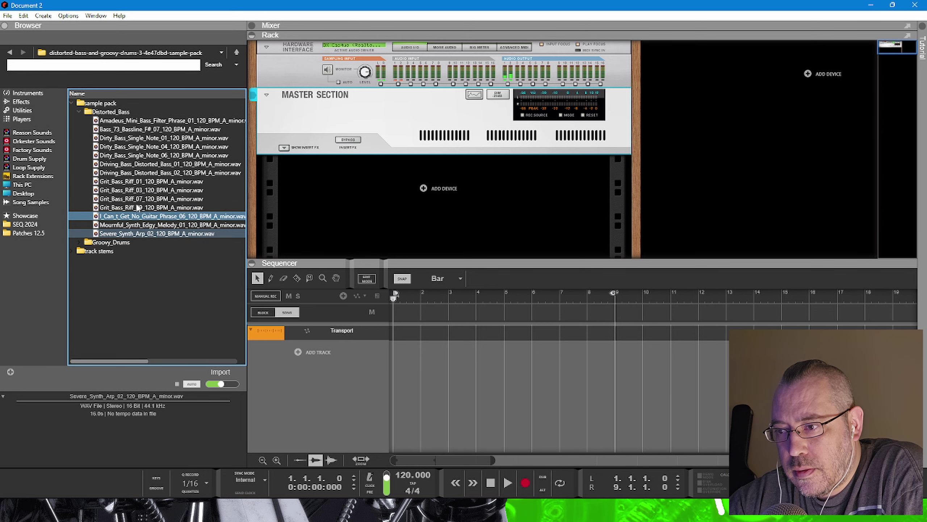
Preview the Dirty Bass single notes and place Dirty_Bass_Single_Note_04_120_BPM_A_minor.wav on a new audio track at bar 3
left_click(140, 138)
left_click(140, 147)
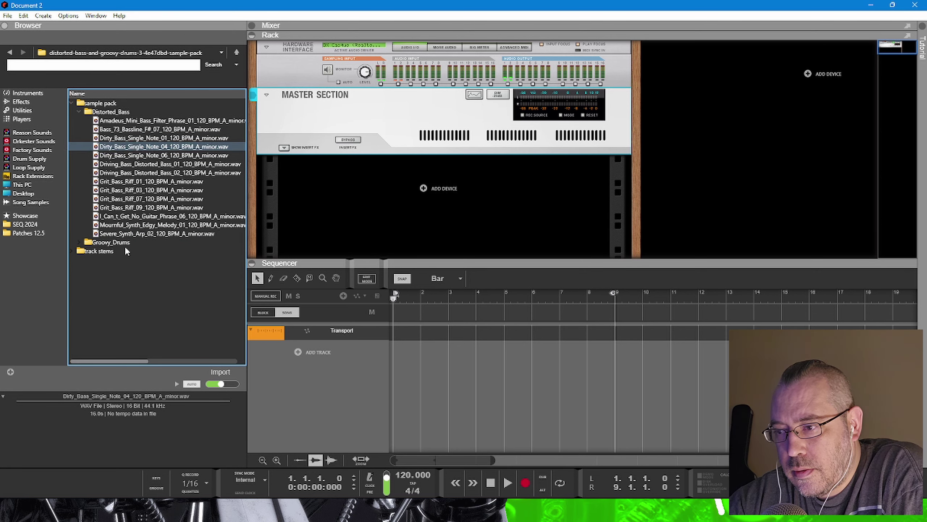
left_click_drag(130, 150, 448, 363)
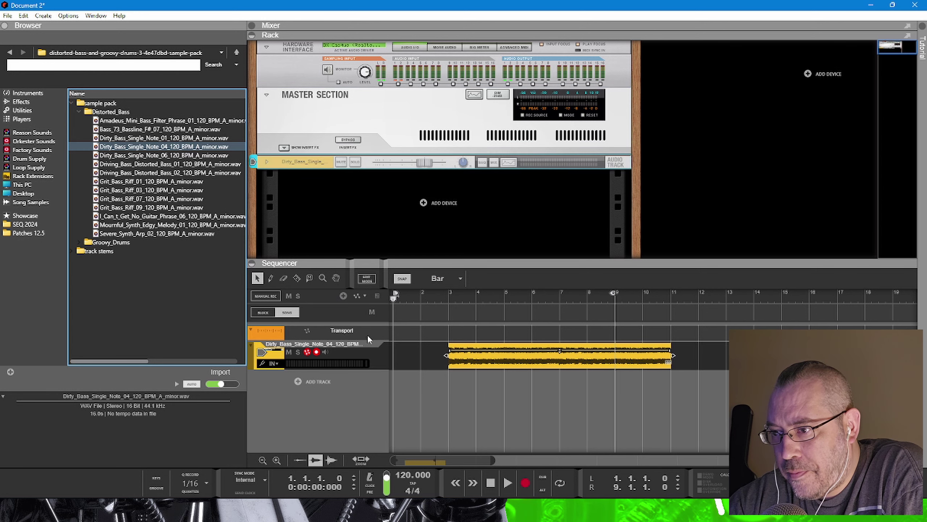
Expand the Groovy_Drums folder and preview its Pop Kit main groove and Pantsuit_Drums_Groove_05 loops
left_click(78, 242)
left_click(129, 274)
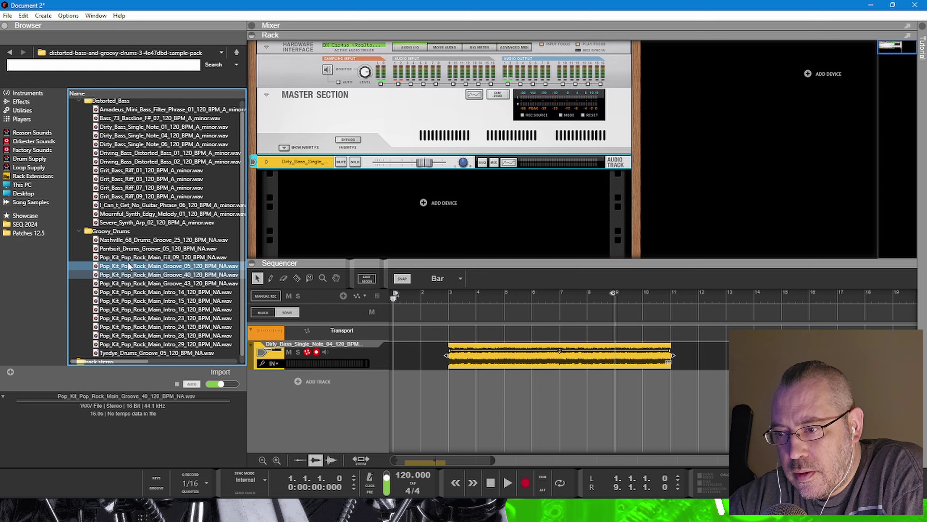
left_click(128, 249)
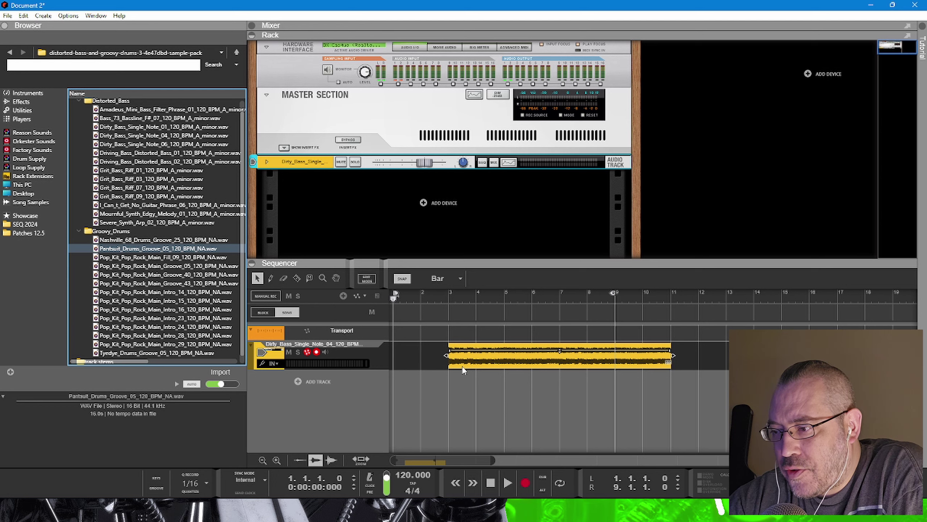
Move the Dirty Bass clip to bar 5 and place Pantsuit_Drums_Groove_05_120_BPM_NA.wav on a new audio track at bar 3
left_click_drag(470, 369, 526, 368)
left_click(104, 249)
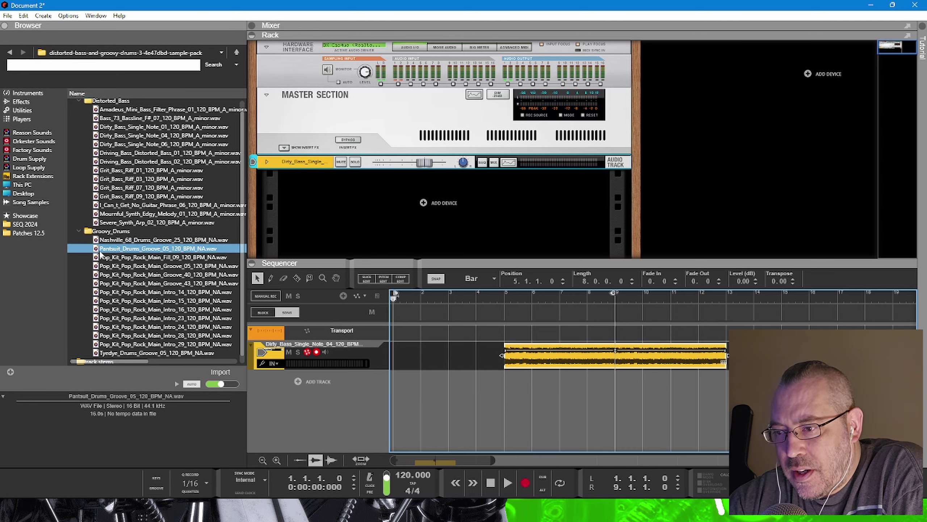
left_click_drag(103, 254, 449, 398)
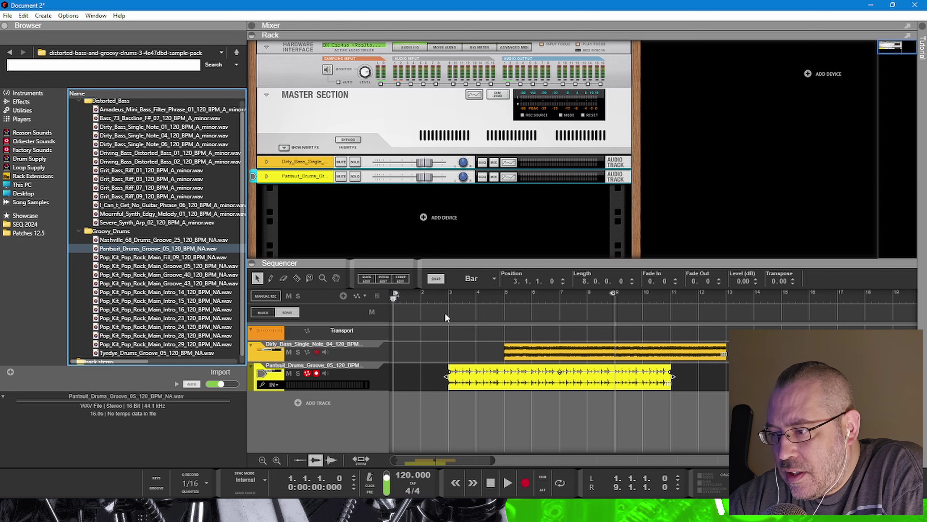
Play the arrangement from bar 3, lower the Dirty Bass track's level during playback, and stop
left_click(449, 304)
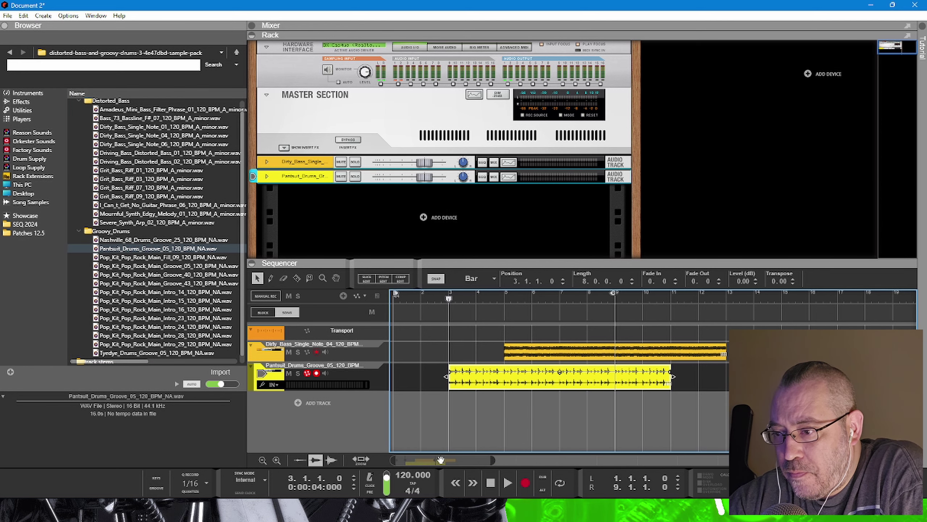
left_click(507, 482)
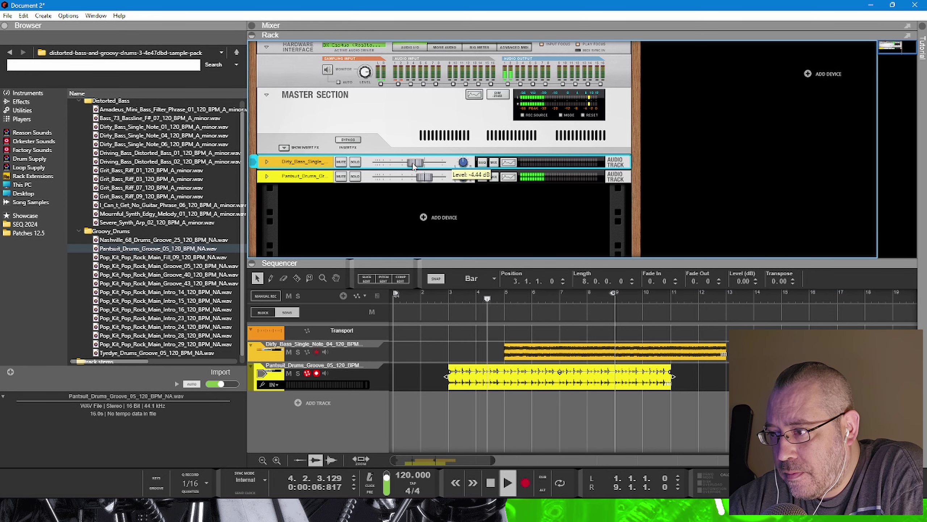
left_click_drag(424, 162, 405, 167)
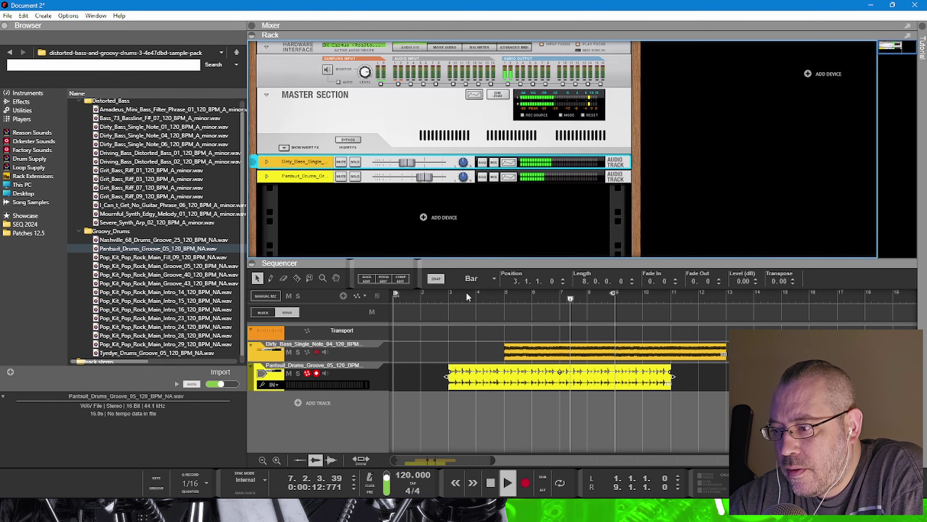
left_click(491, 483)
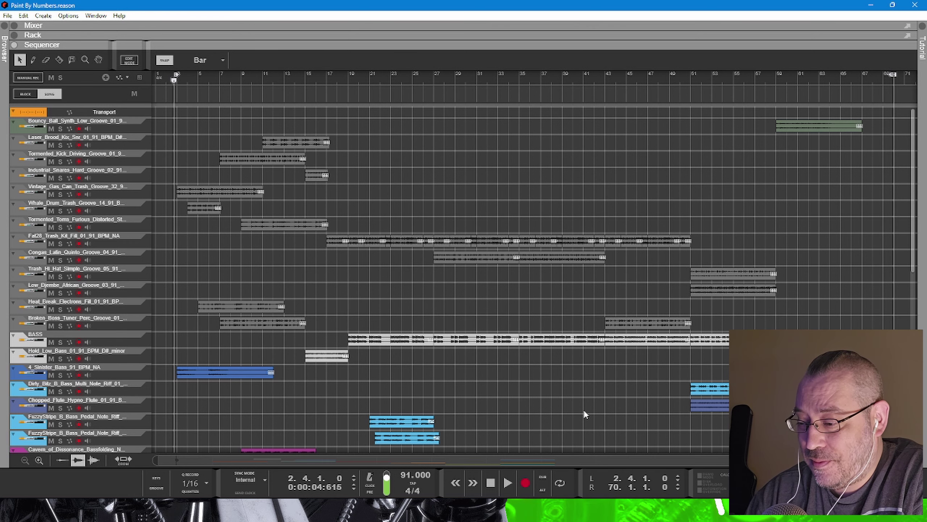
Play the Paint By Numbers song and review its sequencer tracks and the mixer channels with their sends
key("space")
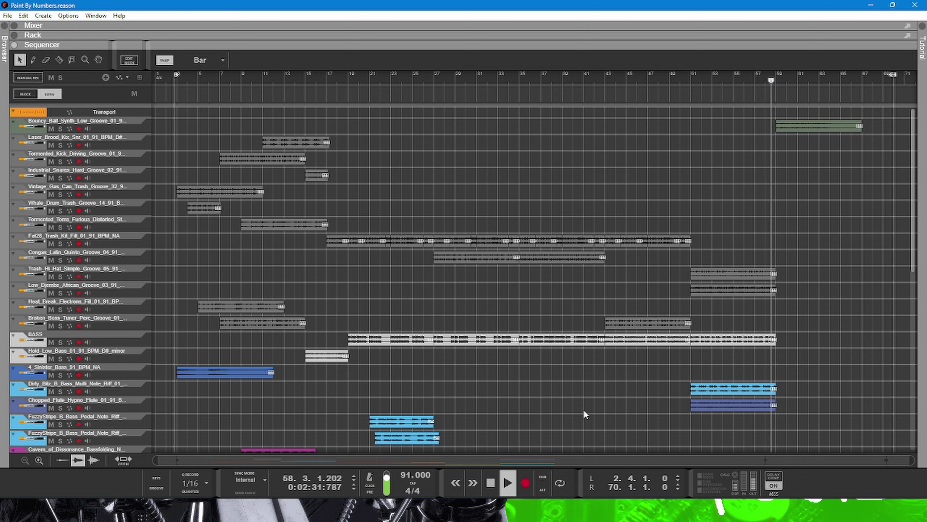
scroll(769, 316, "down", 15)
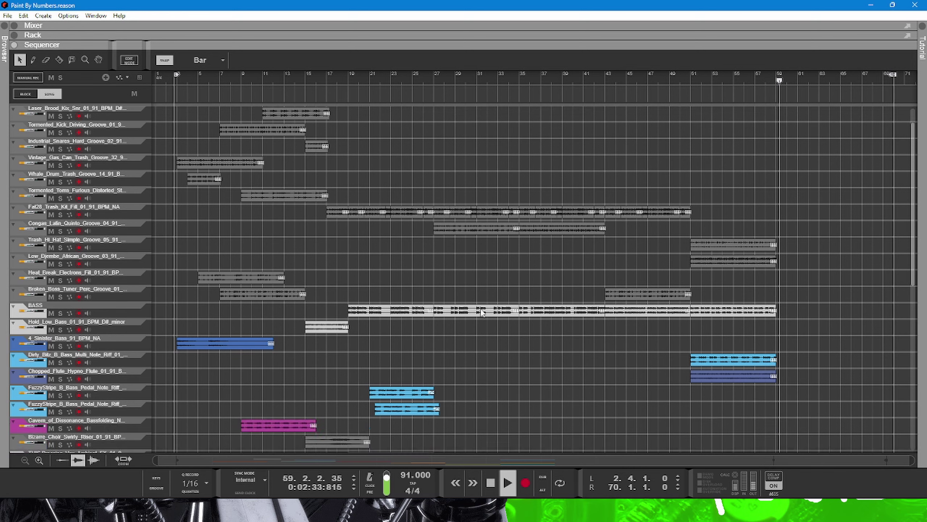
scroll(473, 317, "down", 3)
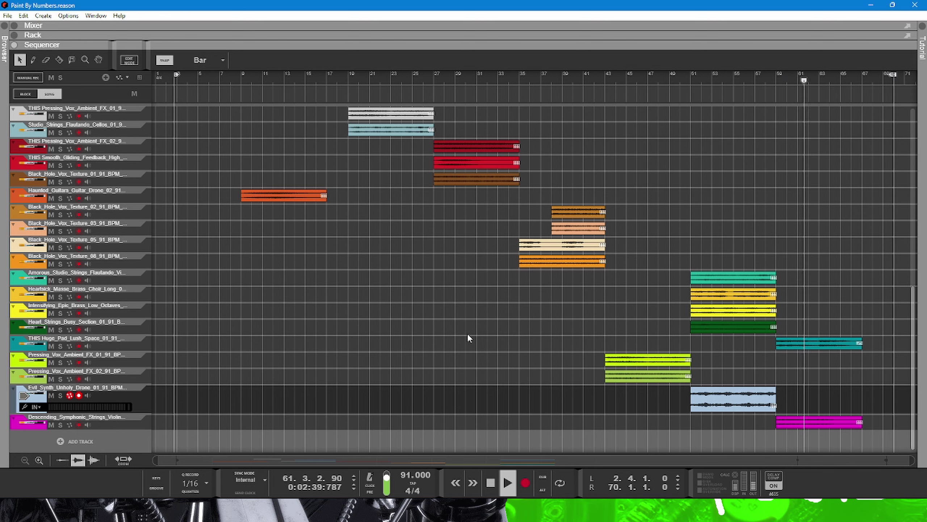
key("F5")
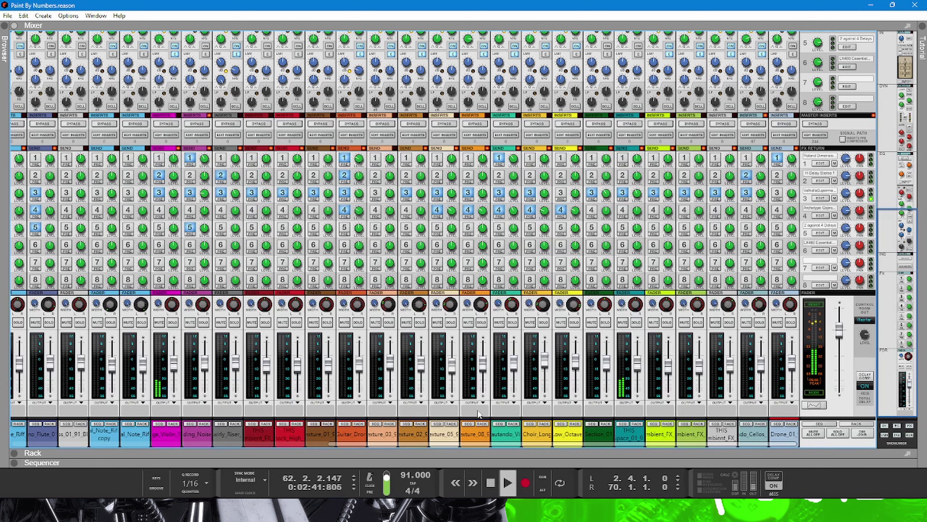
left_click_drag(629, 445, 295, 447)
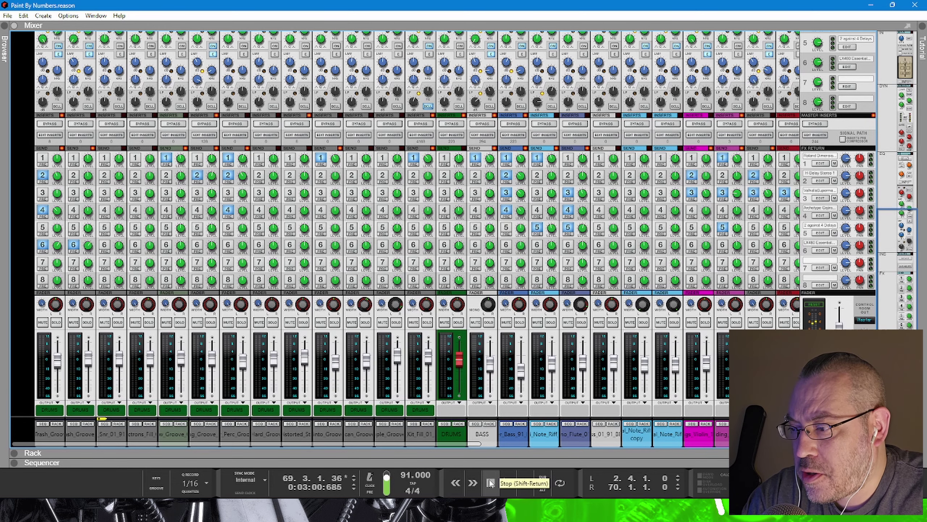
Examine the send effects in the rack, from Roland Dimension D and H-Delay Stereo through ValhallaSupermassive, Archetype Gojira X and The Echo
key("F6")
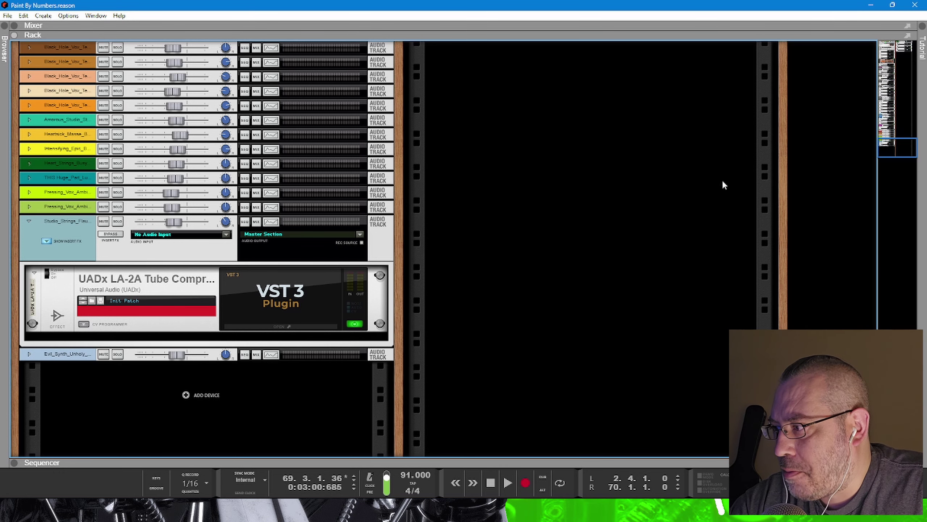
left_click_drag(901, 145, 879, 21)
scroll(30, 278, "down", 5)
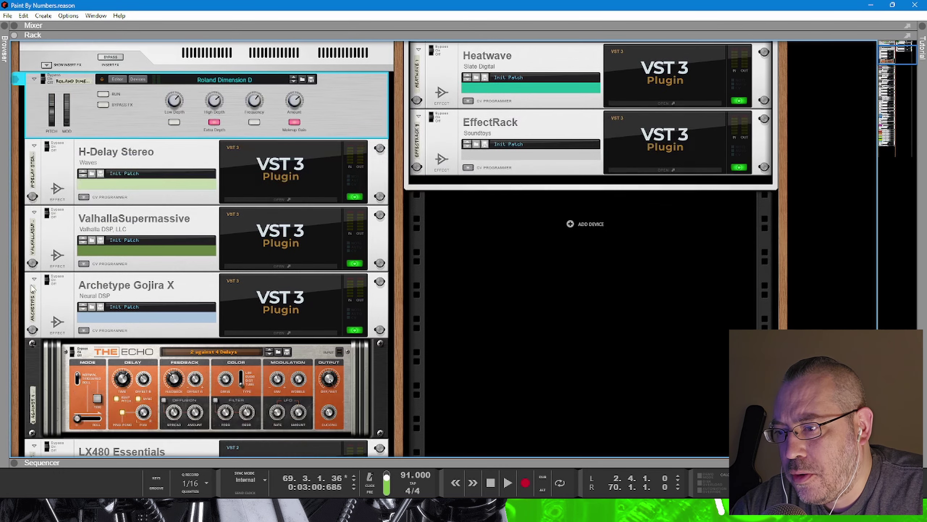
scroll(29, 277, "up", 3)
scroll(173, 245, "down", 1)
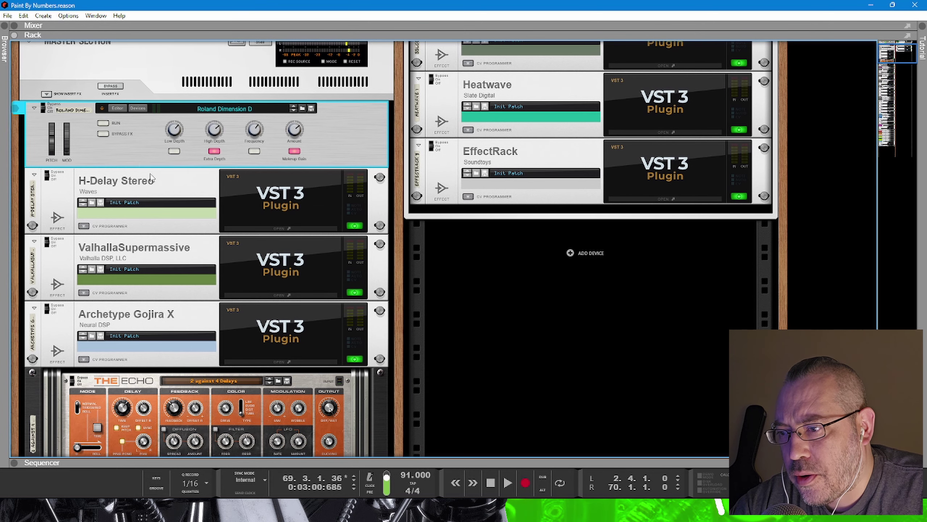
scroll(189, 211, "down", 2)
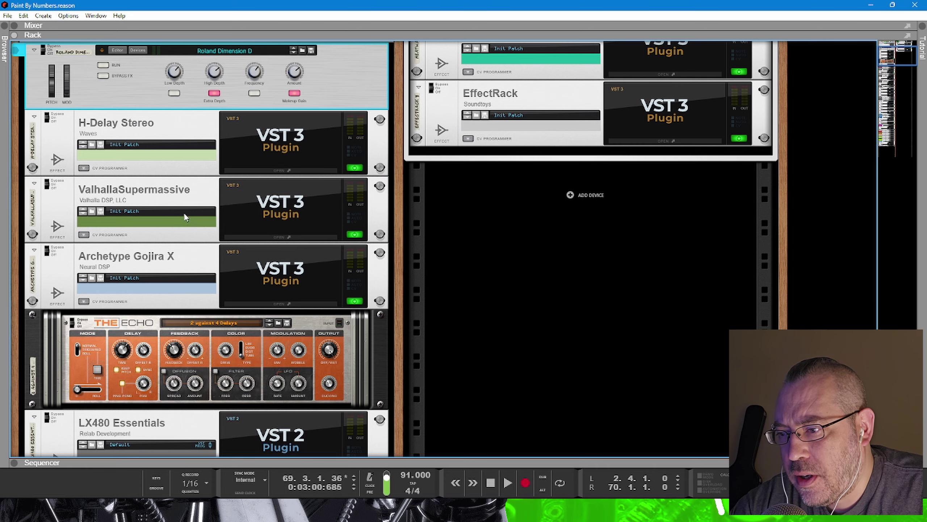
scroll(184, 211, "down", 1)
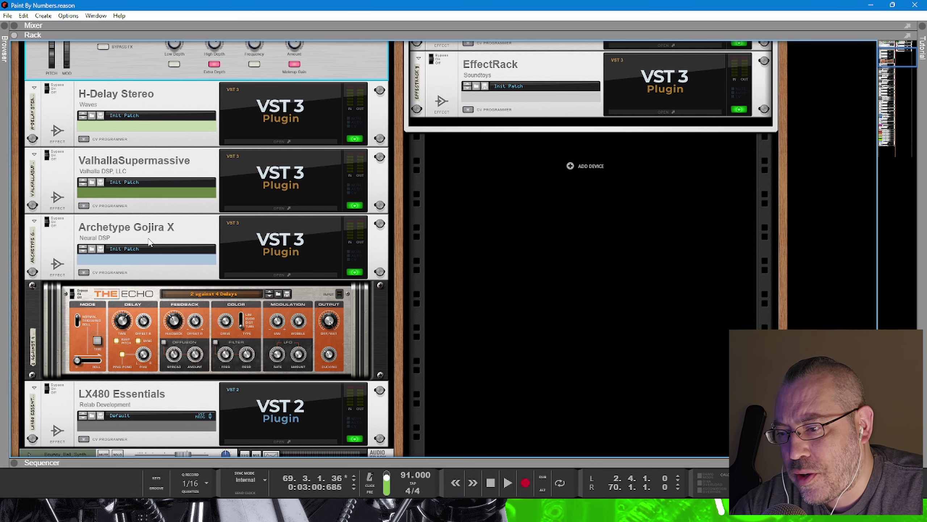
scroll(150, 241, "down", 1)
Open the Archetype Gojira X plugin, inspect its pedal, EQ and delay/reverb pages, and close it
left_click(266, 212)
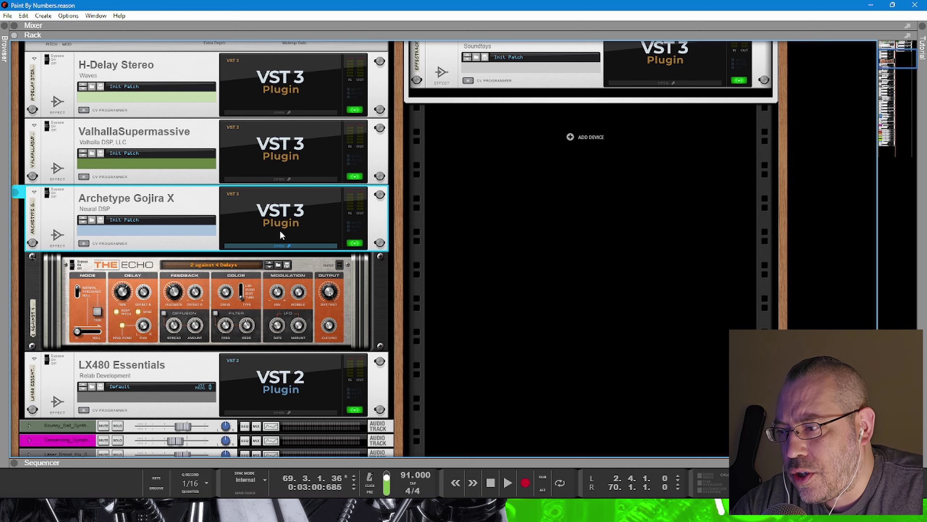
double_click(291, 226)
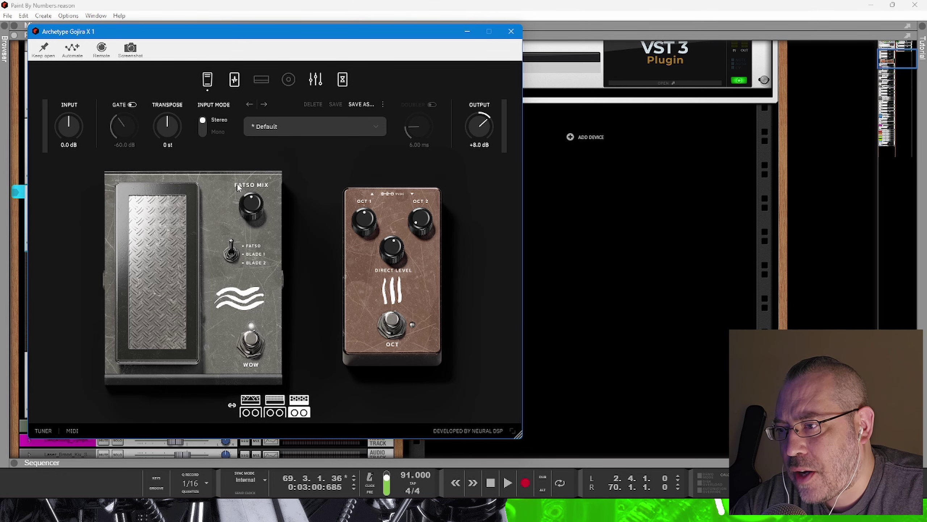
left_click(235, 84)
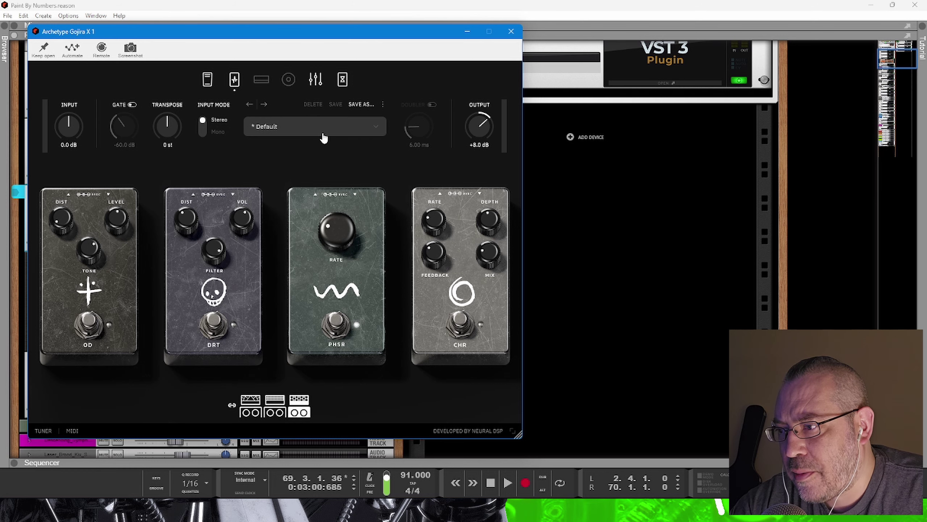
left_click(320, 81)
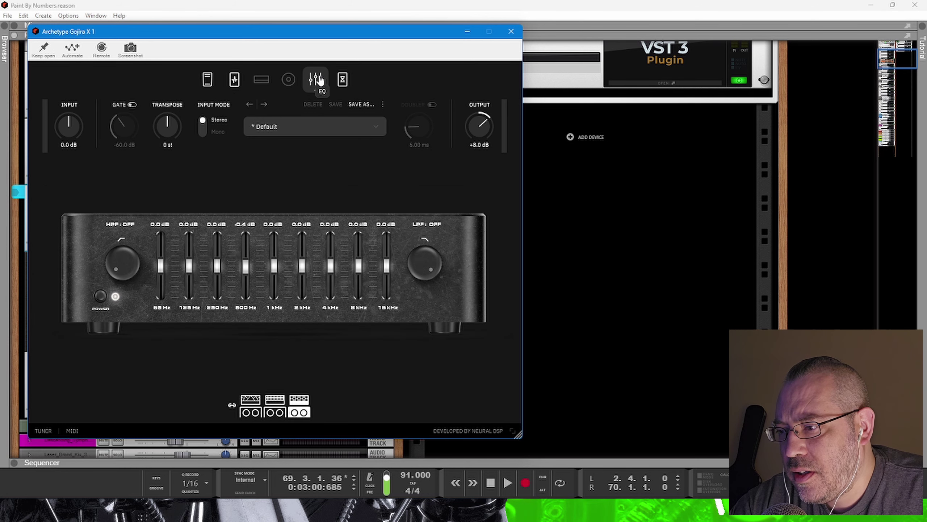
left_click(343, 79)
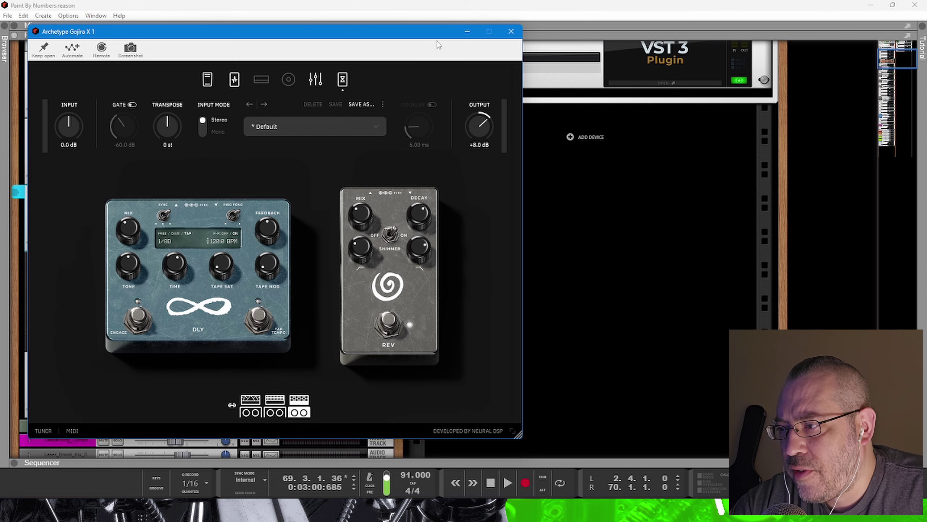
left_click(513, 34)
Examine the rack's remaining effects, from LX480 Essentials through the drum track inserts to the BASS channel's plugins, and return to the Master Section
scroll(278, 219, "down", 5)
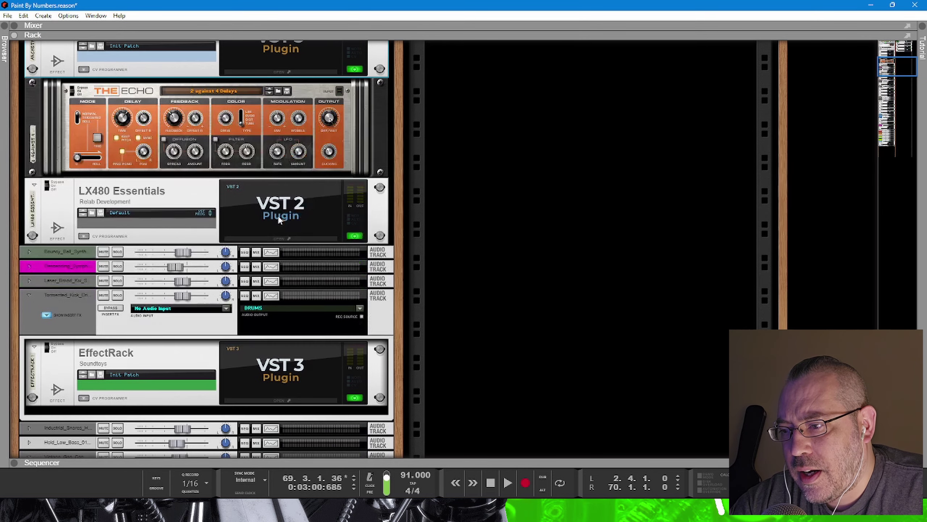
scroll(277, 214, "down", 8)
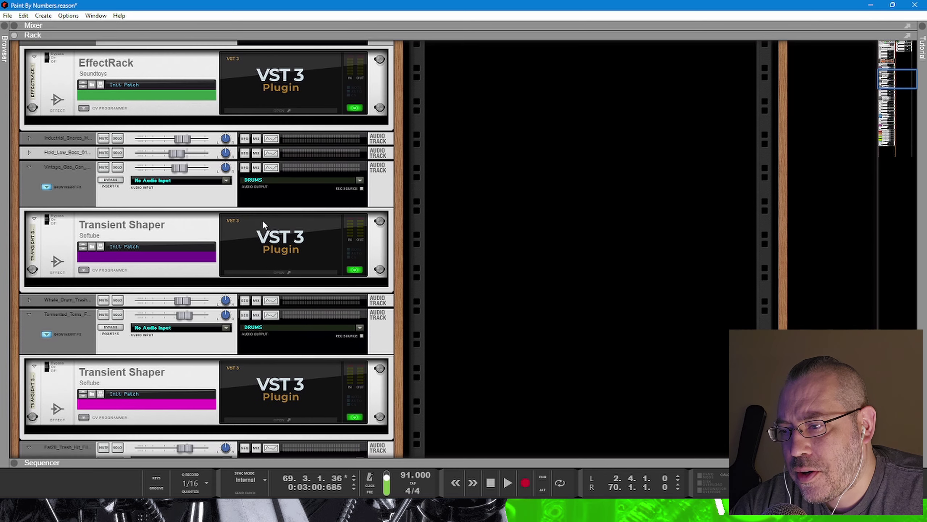
scroll(219, 243, "down", 8)
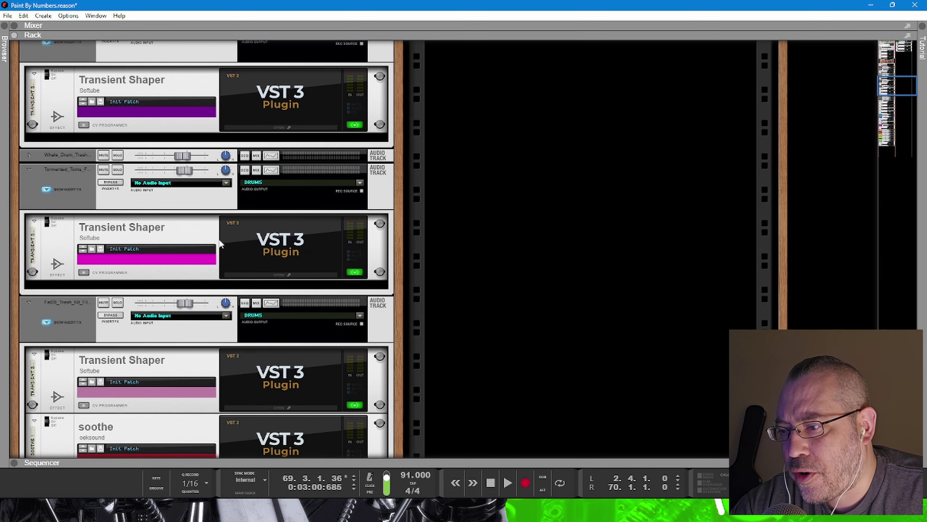
scroll(220, 244, "down", 10)
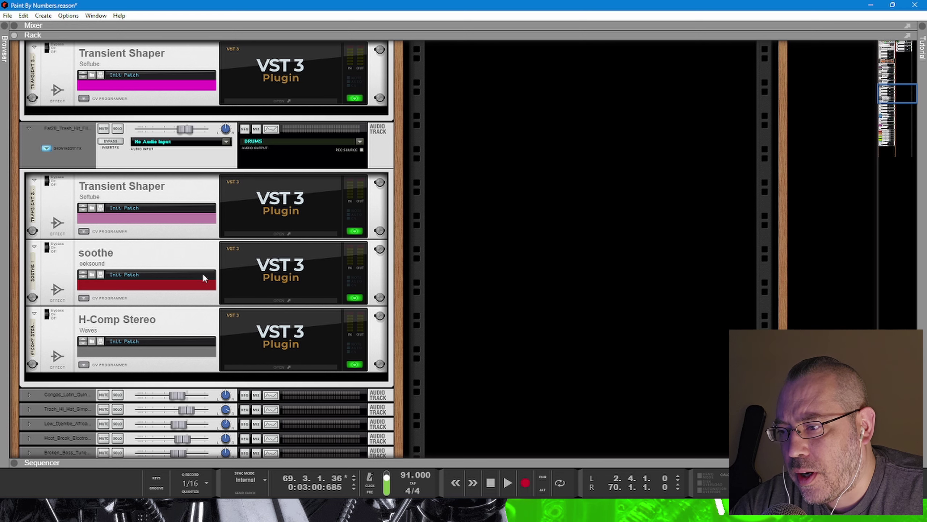
scroll(208, 276, "down", 16)
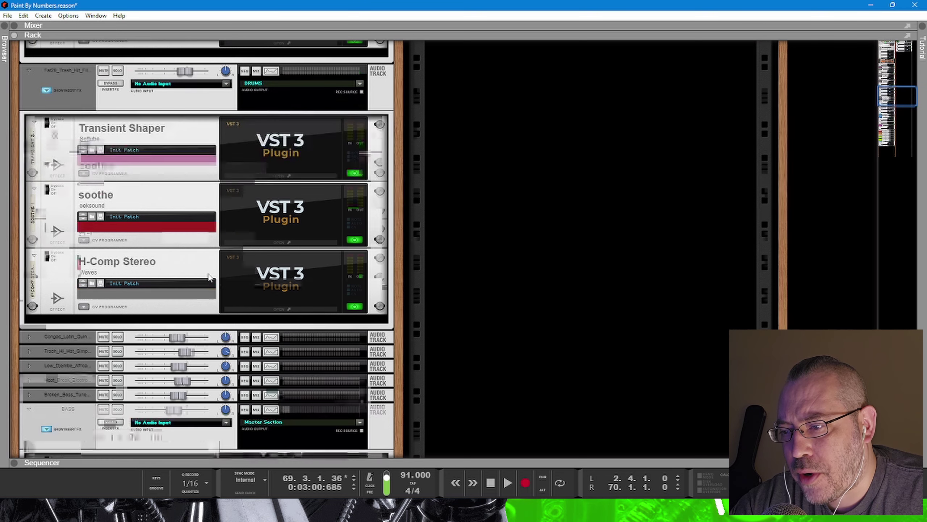
scroll(211, 278, "down", 2)
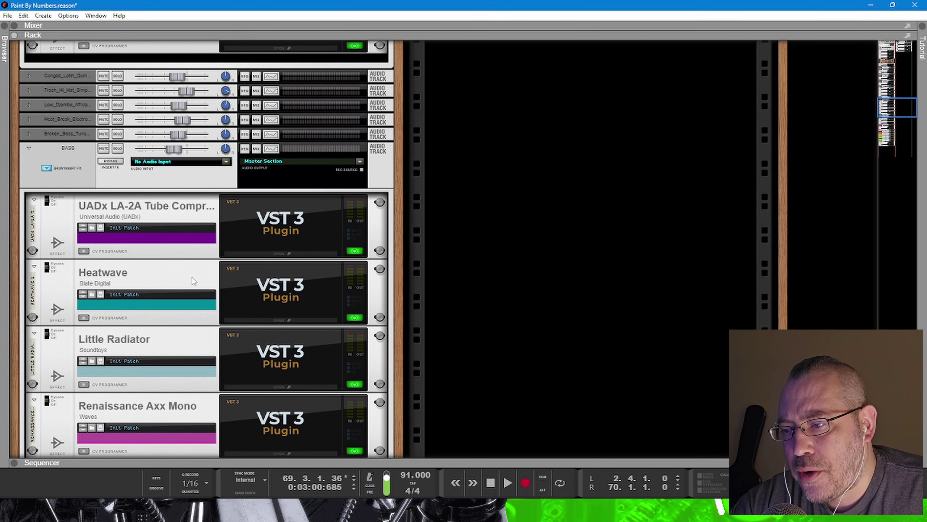
scroll(232, 280, "down", 3)
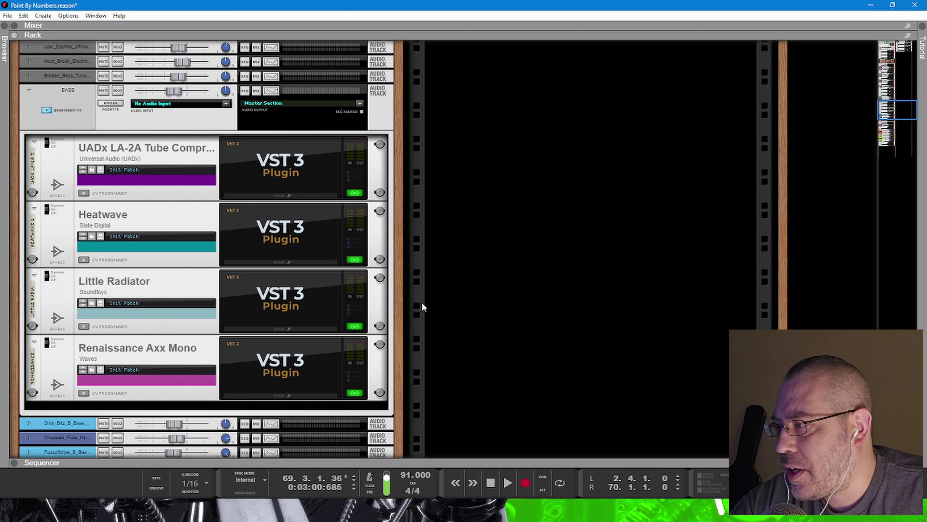
left_click_drag(909, 103, 924, 32)
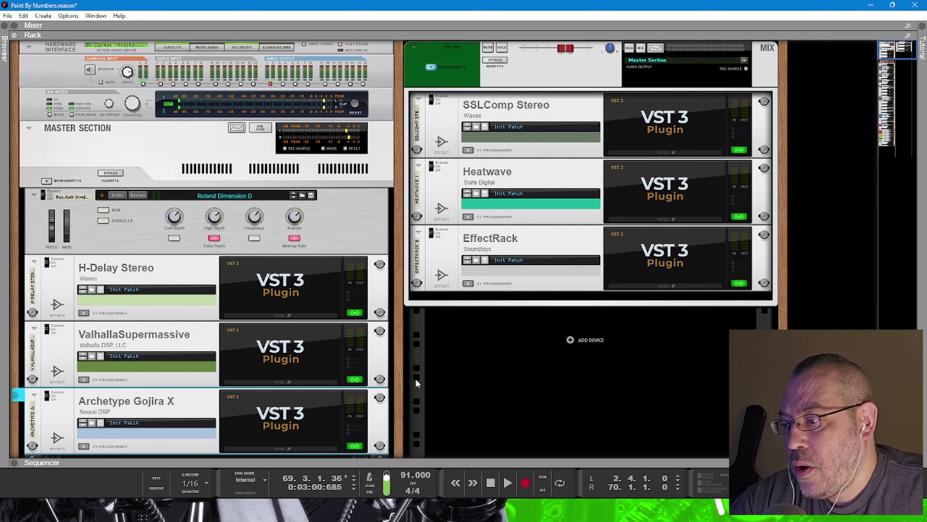
Switch to the browser's Pack Generator page with its four pack demos, and return to the Paint By Numbers sequencer in Reason
key("alt+Tab")
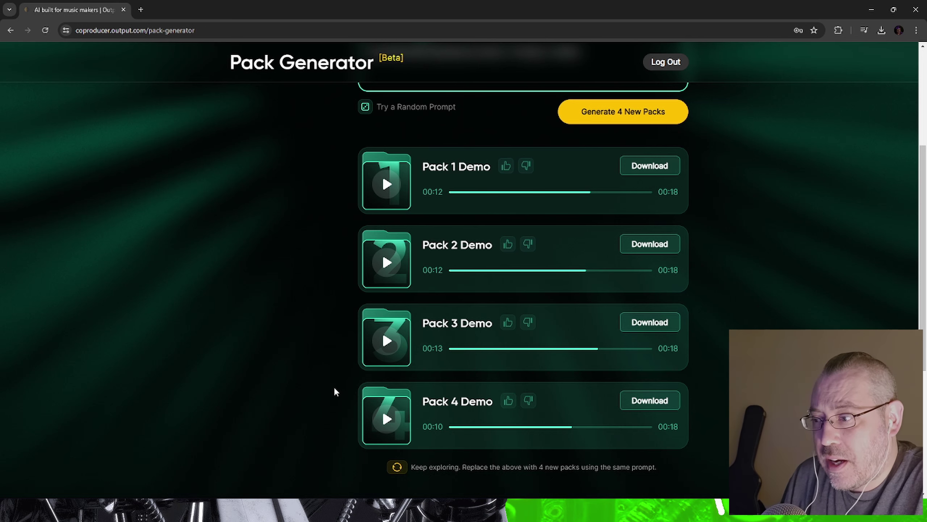
left_click(332, 511)
key("F7")
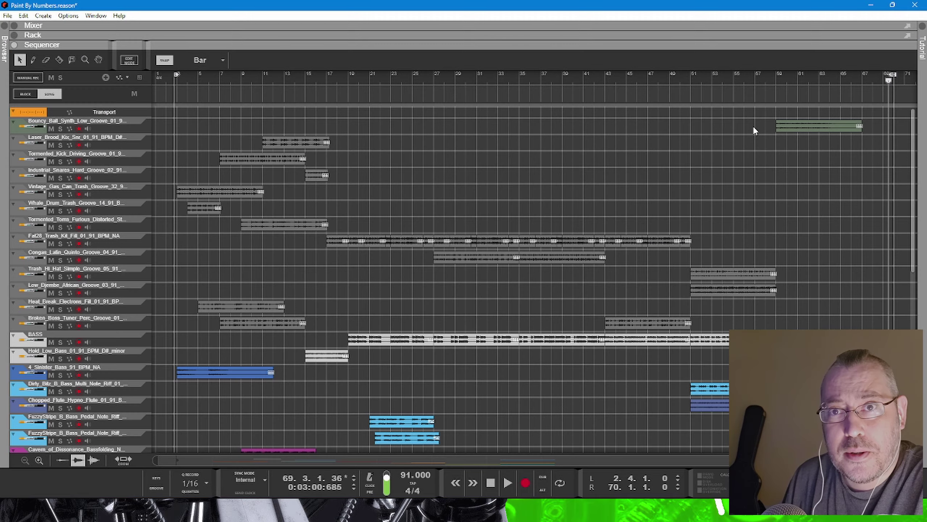